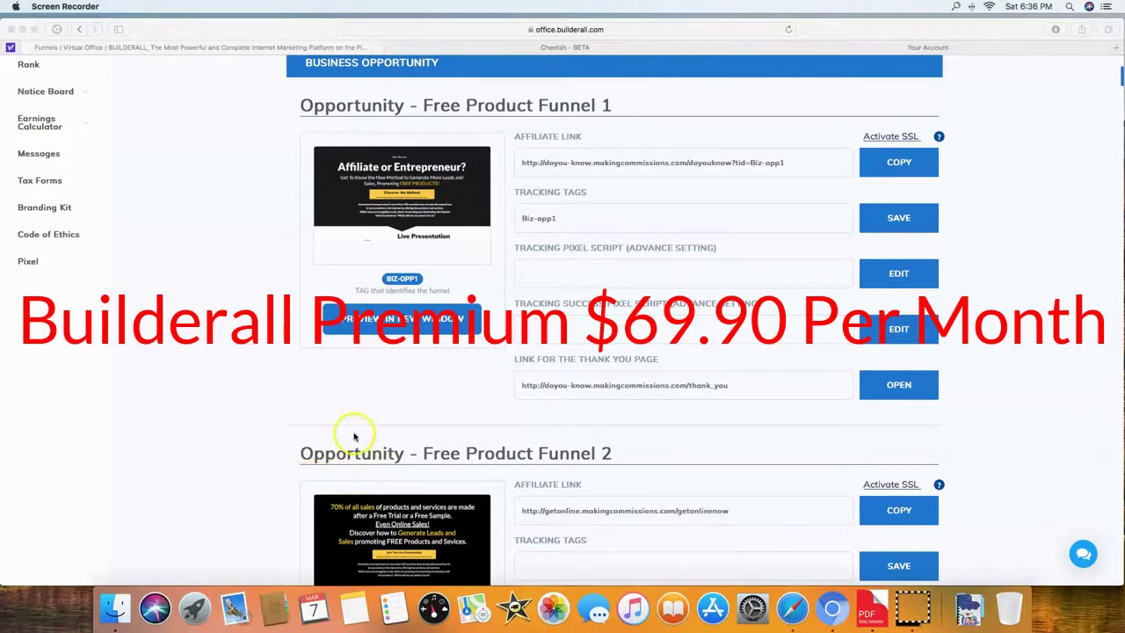
Preview the Opportunity - Free Product Funnel 1 landing page and return to the funnel list.
scroll(352, 437, "up", 1)
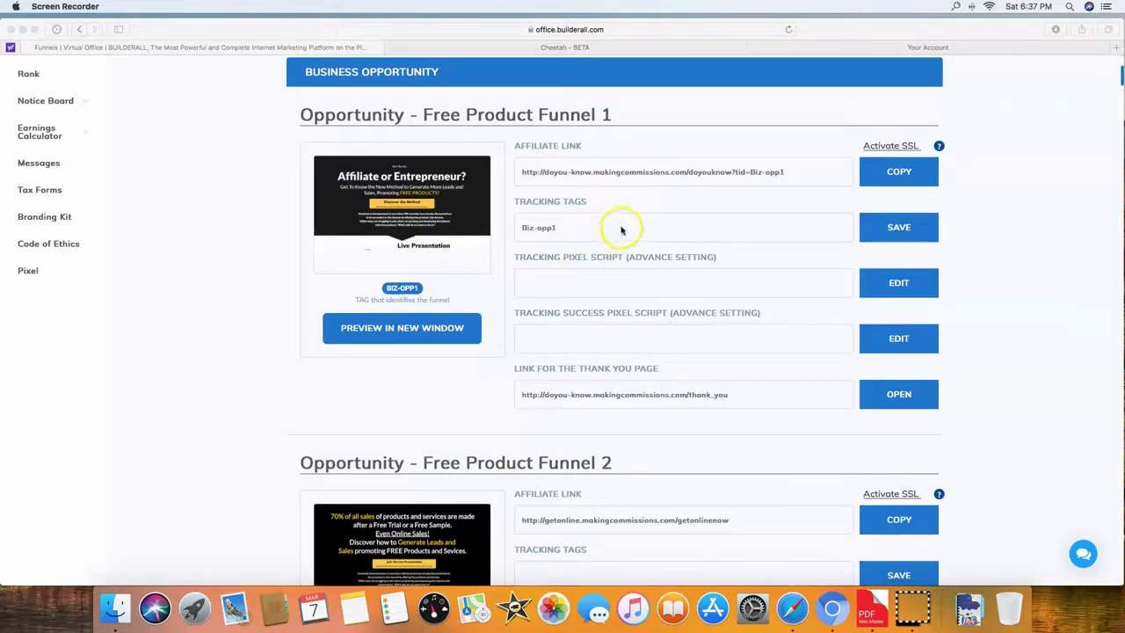
scroll(441, 238, "down", 1)
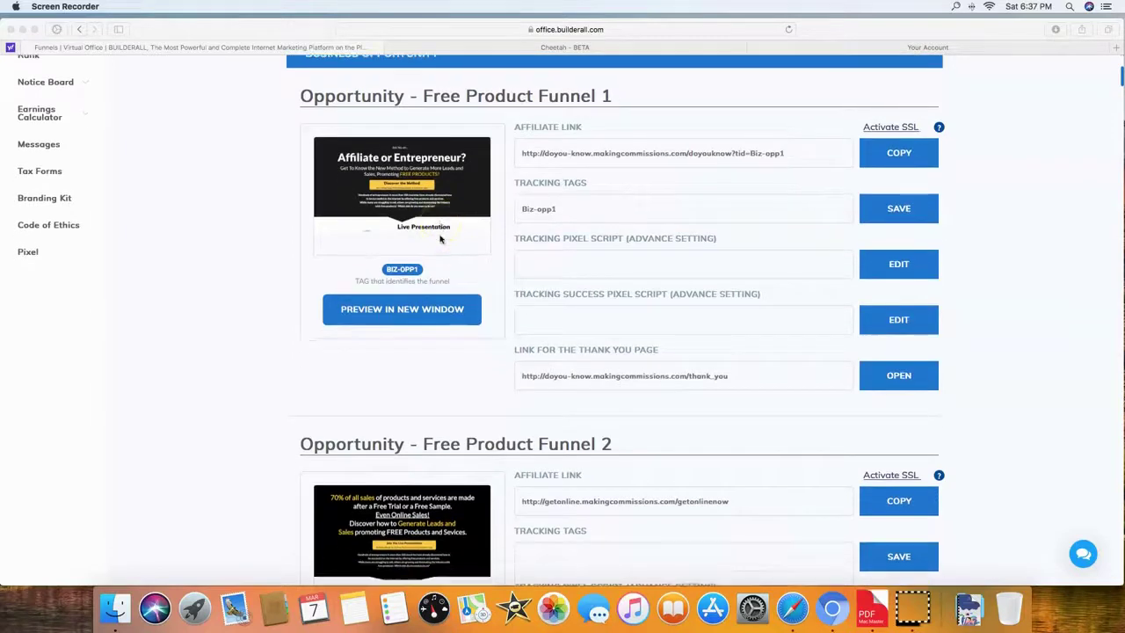
left_click(419, 319)
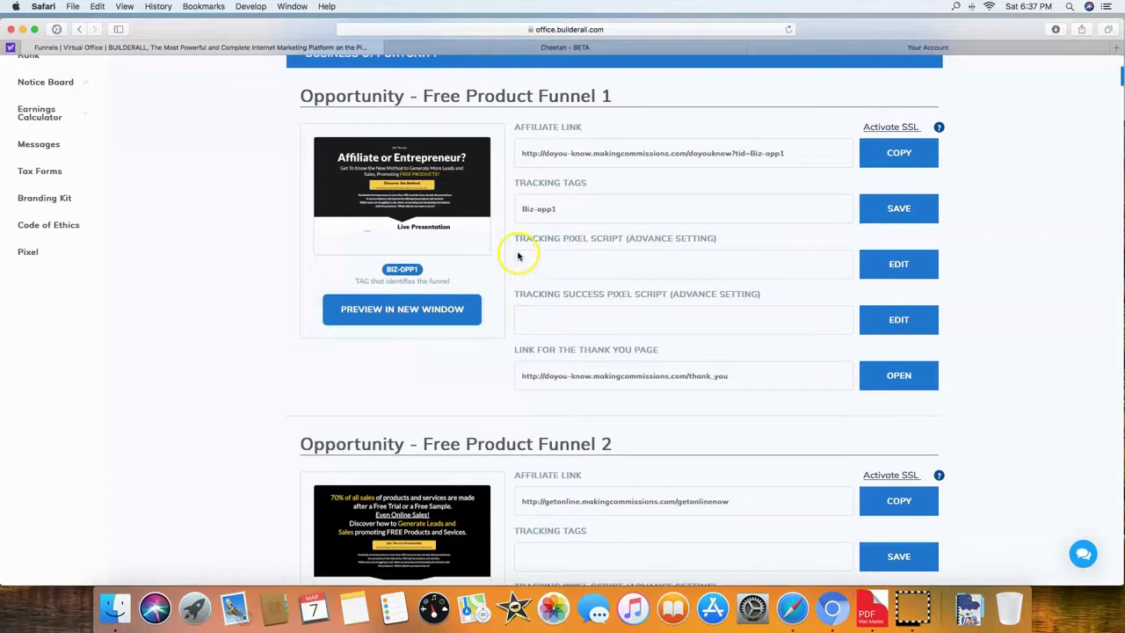
left_click(433, 310)
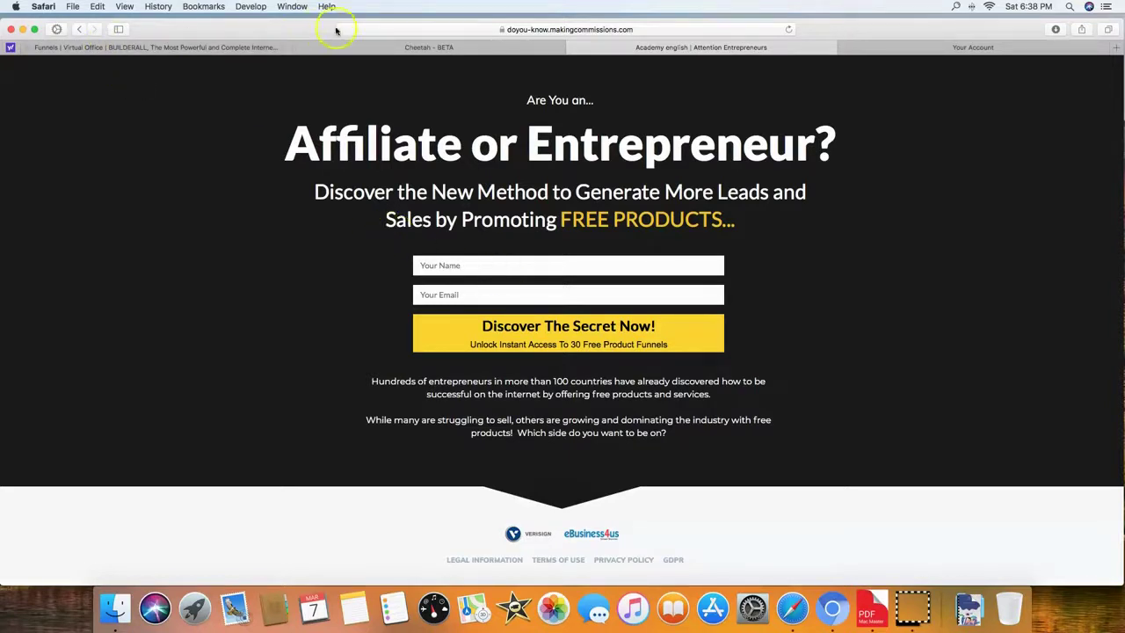
left_click(439, 49)
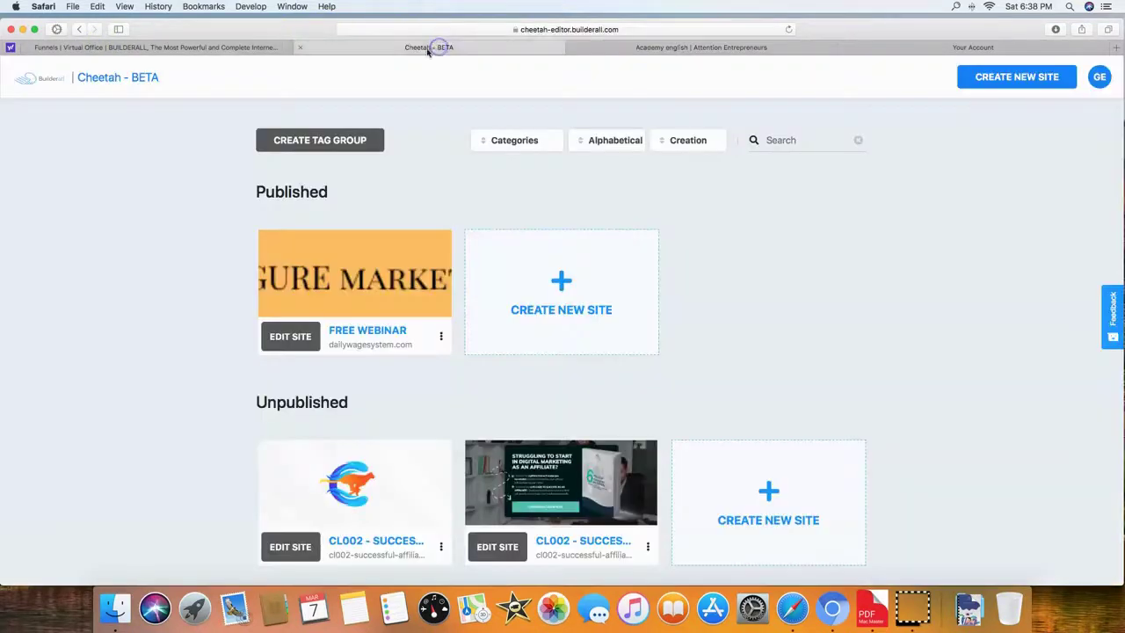
left_click(211, 47)
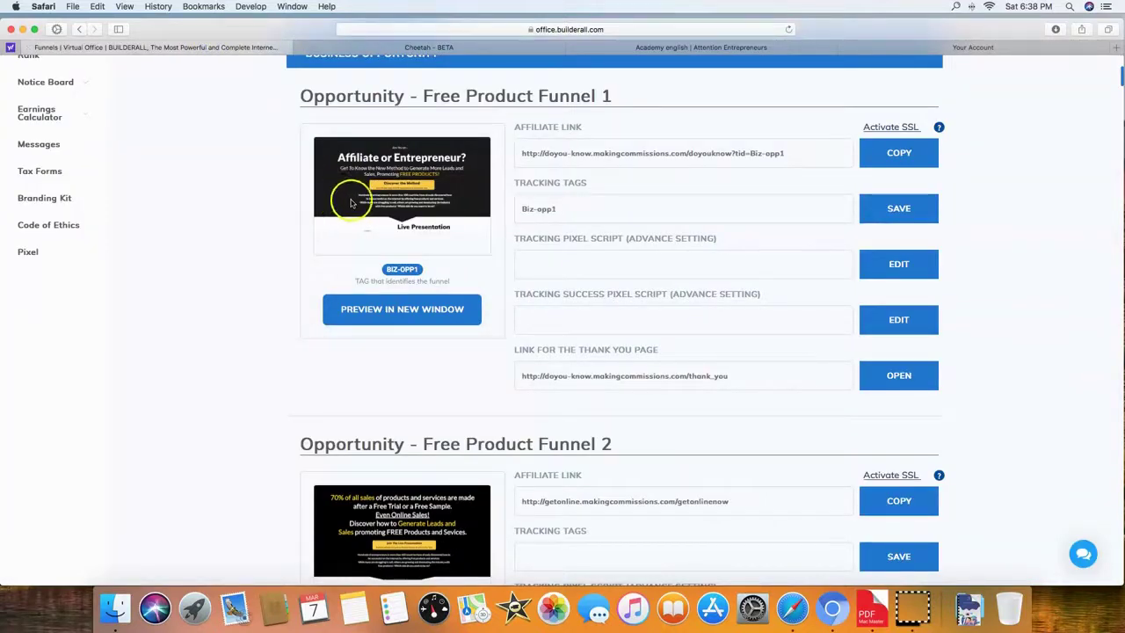
Browse the ready-made funnels from the Free Product Funnels through the local-business ones such as Real Estate, Martial Arts and Bootcamp.
scroll(475, 297, "down", 5)
scroll(477, 302, "down", 15)
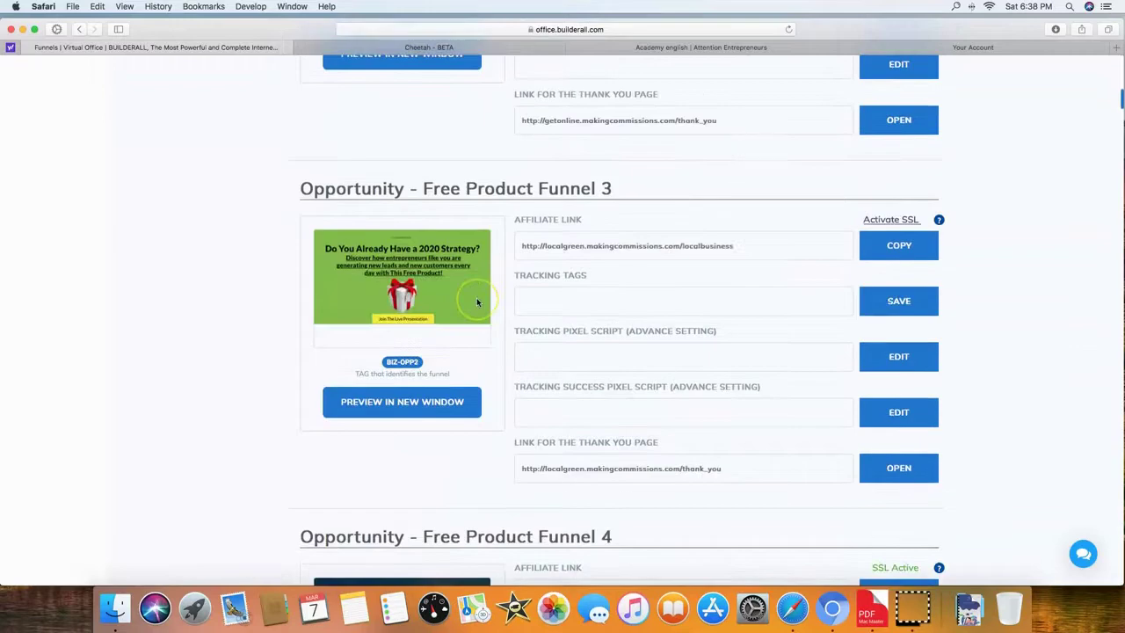
scroll(478, 303, "down", 18)
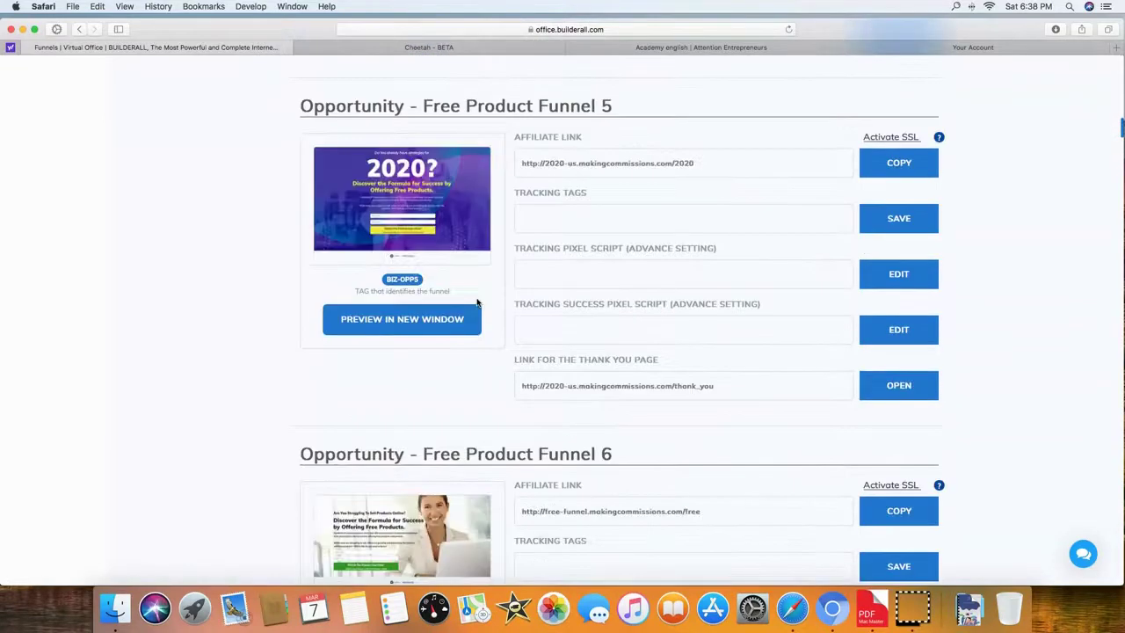
scroll(477, 302, "down", 20)
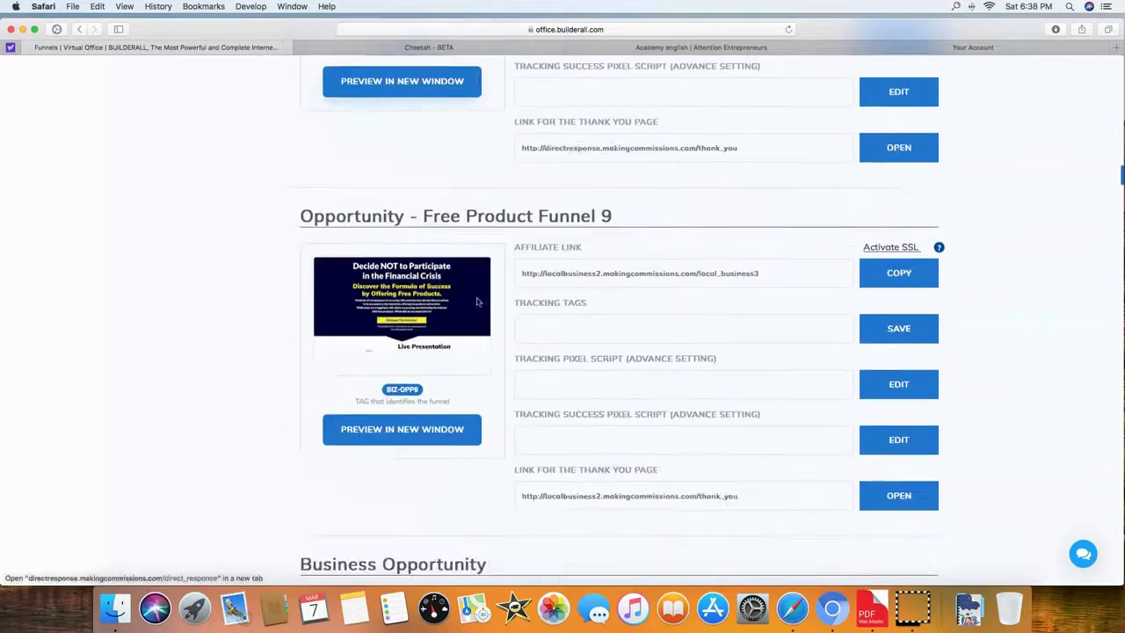
scroll(478, 302, "down", 16)
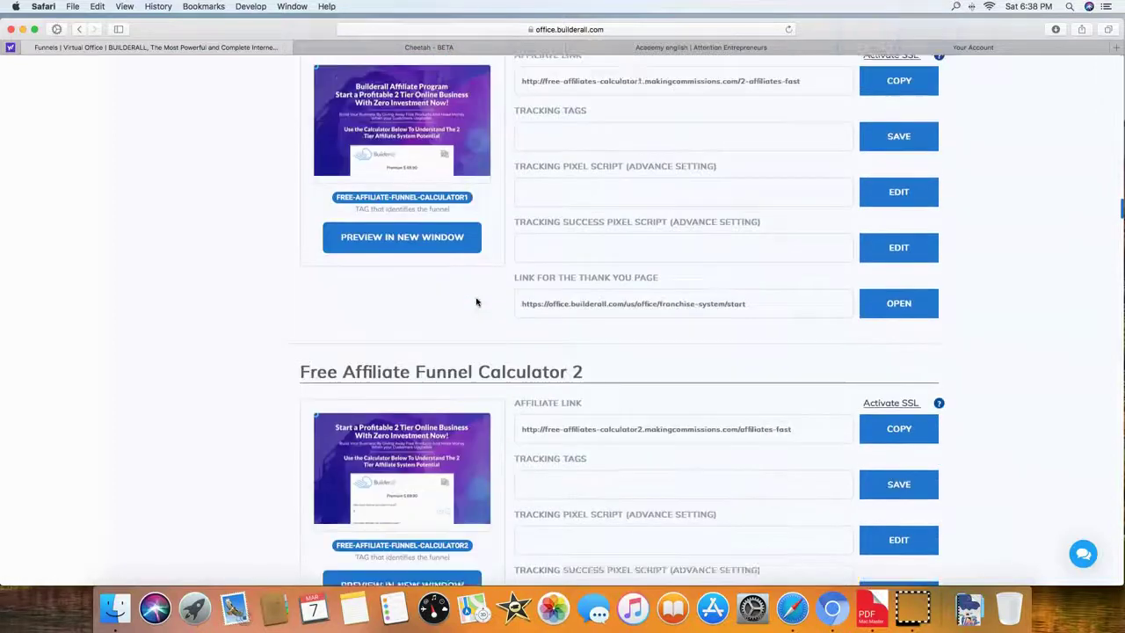
scroll(477, 302, "down", 3)
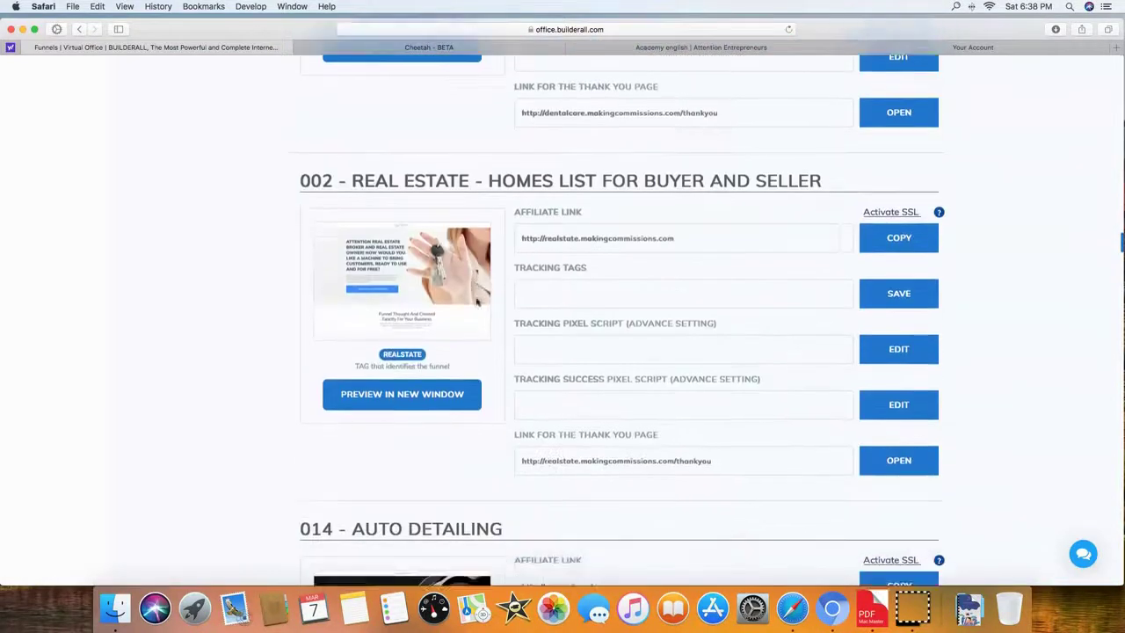
scroll(478, 303, "down", 4)
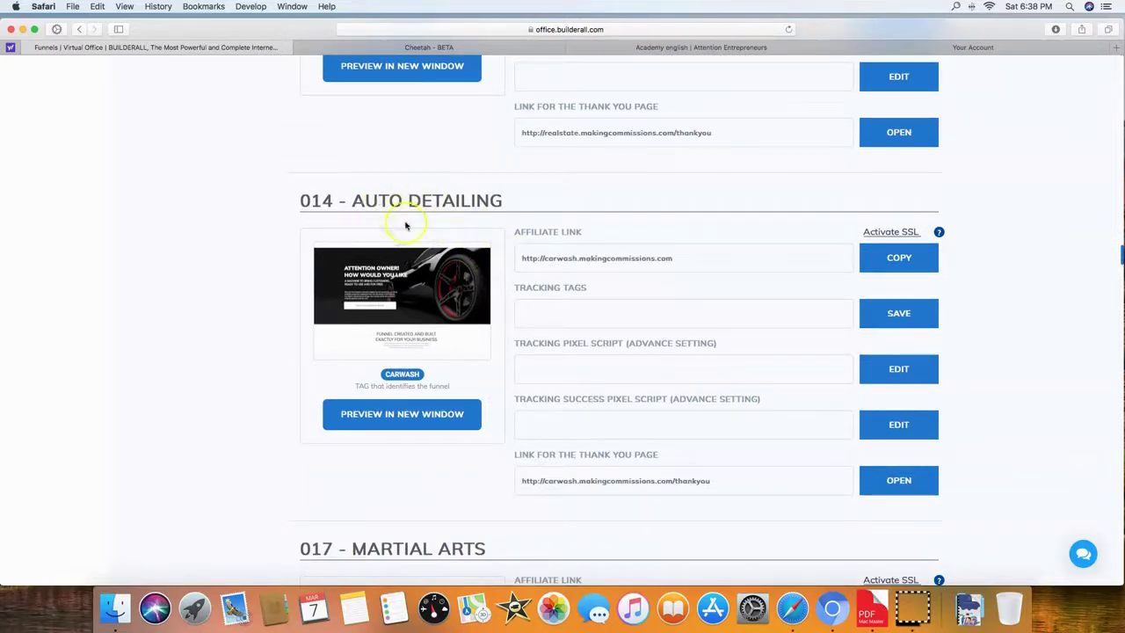
scroll(392, 297, "down", 1)
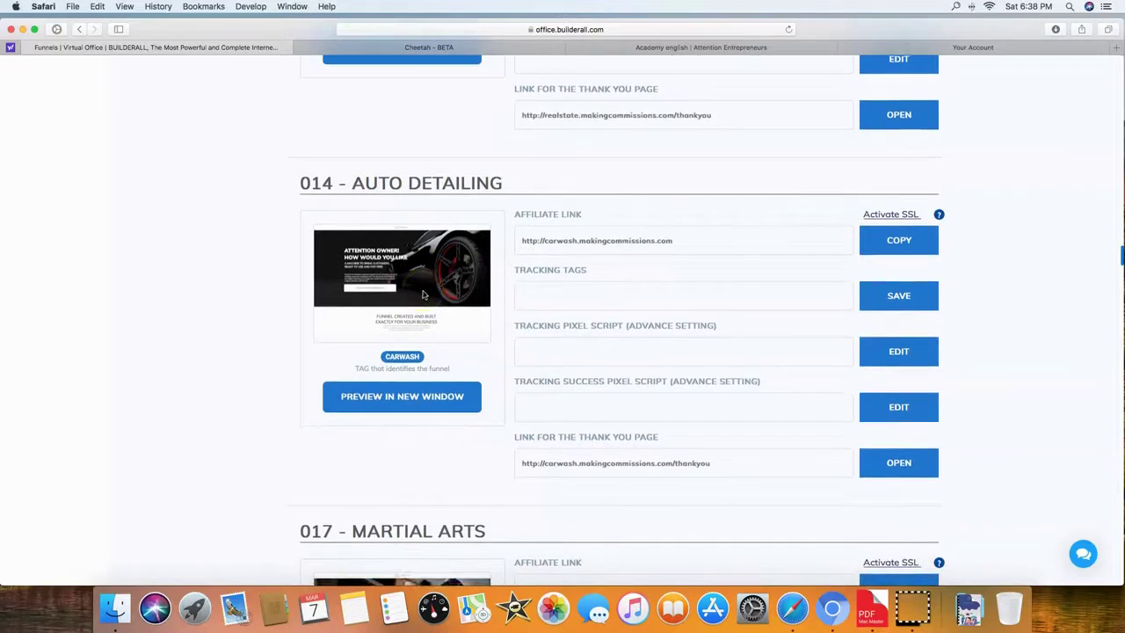
scroll(451, 306, "down", 5)
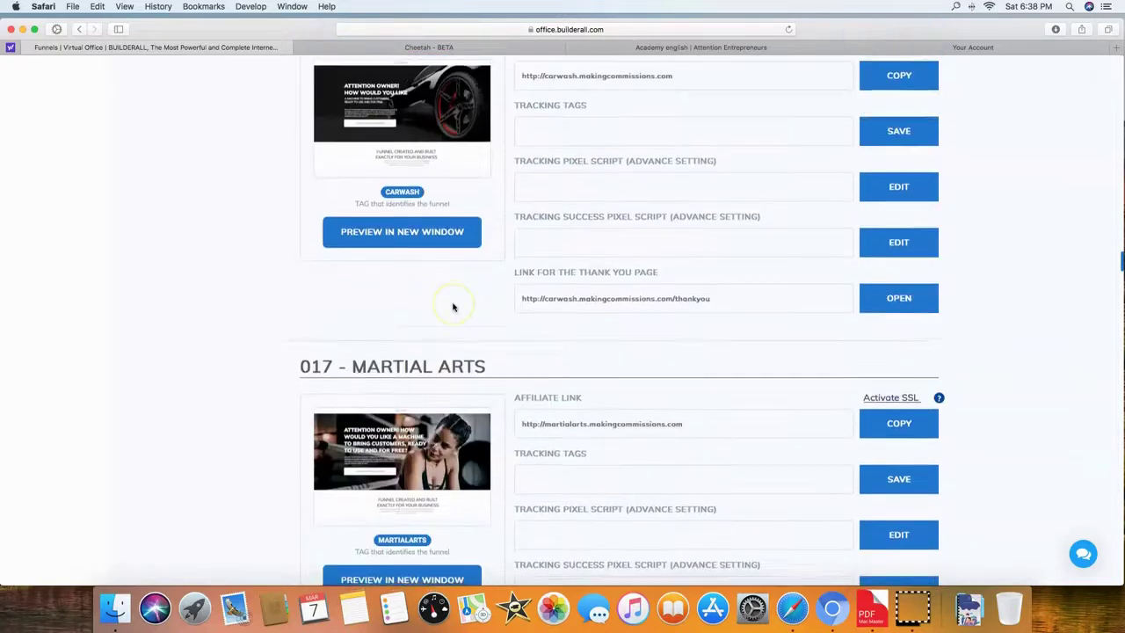
scroll(452, 310, "down", 2)
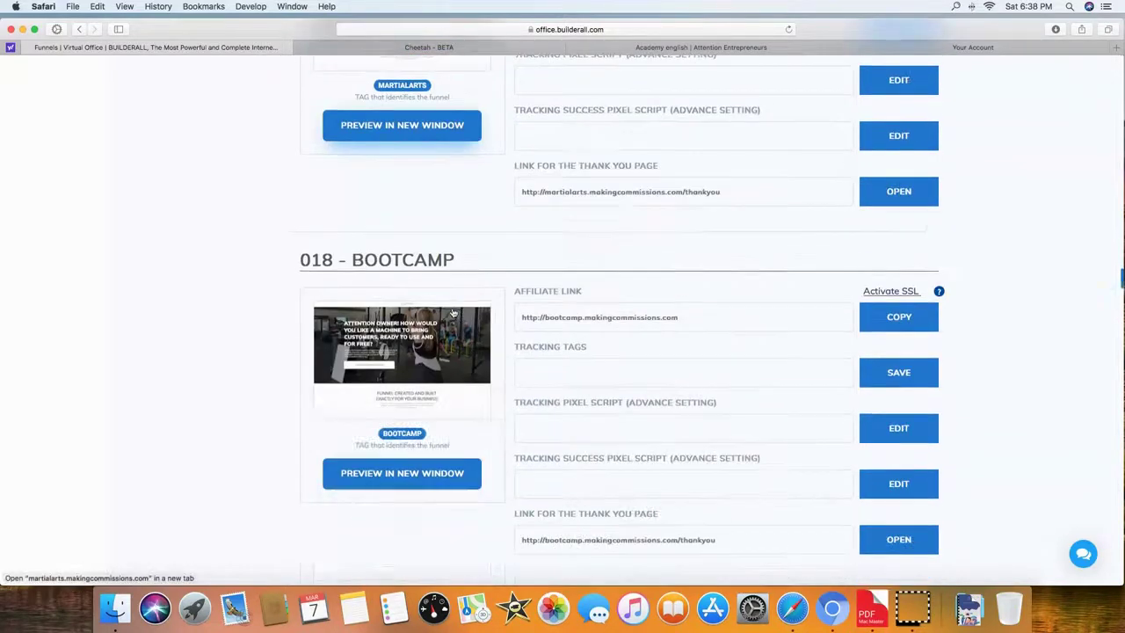
scroll(430, 328, "down", 3)
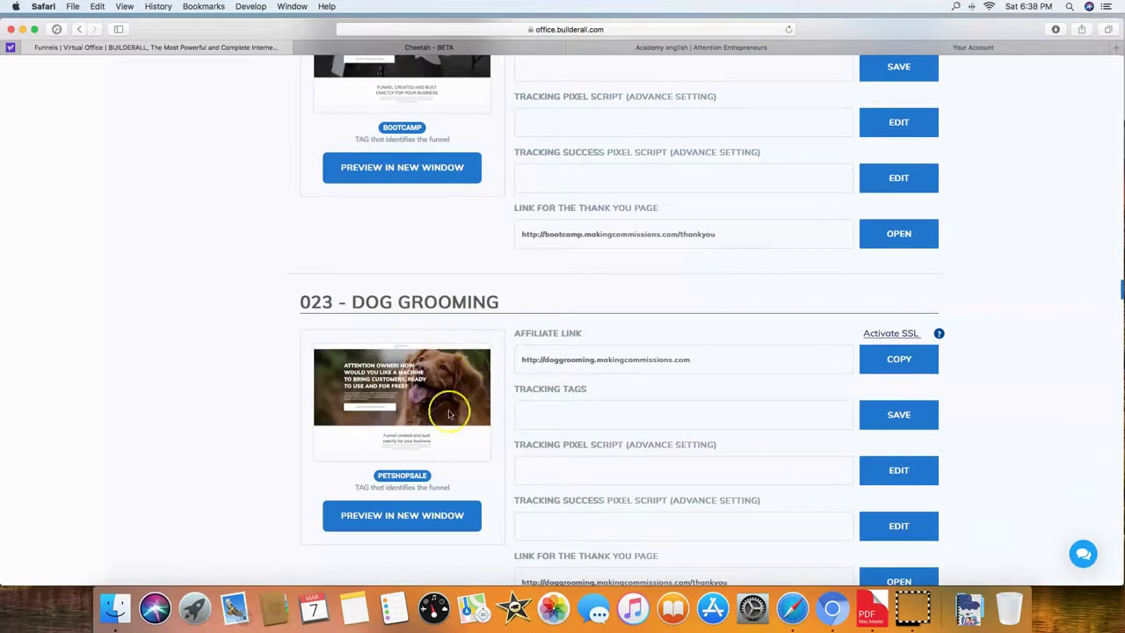
Preview the 023 - Dog Grooming funnel's sale page and close the preview.
scroll(468, 410, "down", 2)
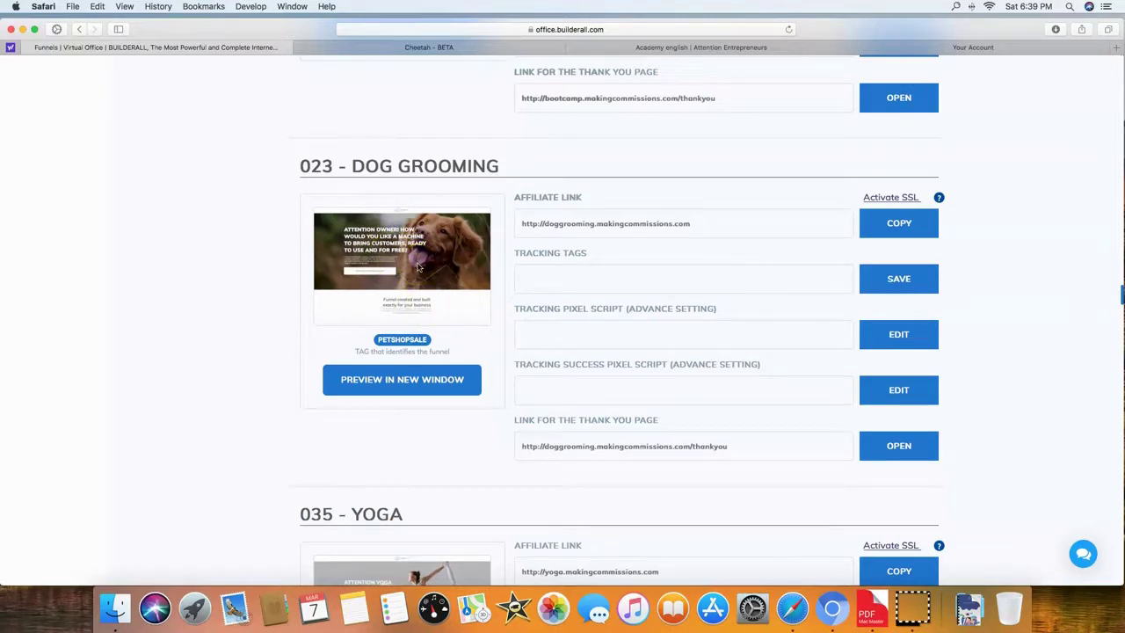
scroll(418, 268, "down", 1)
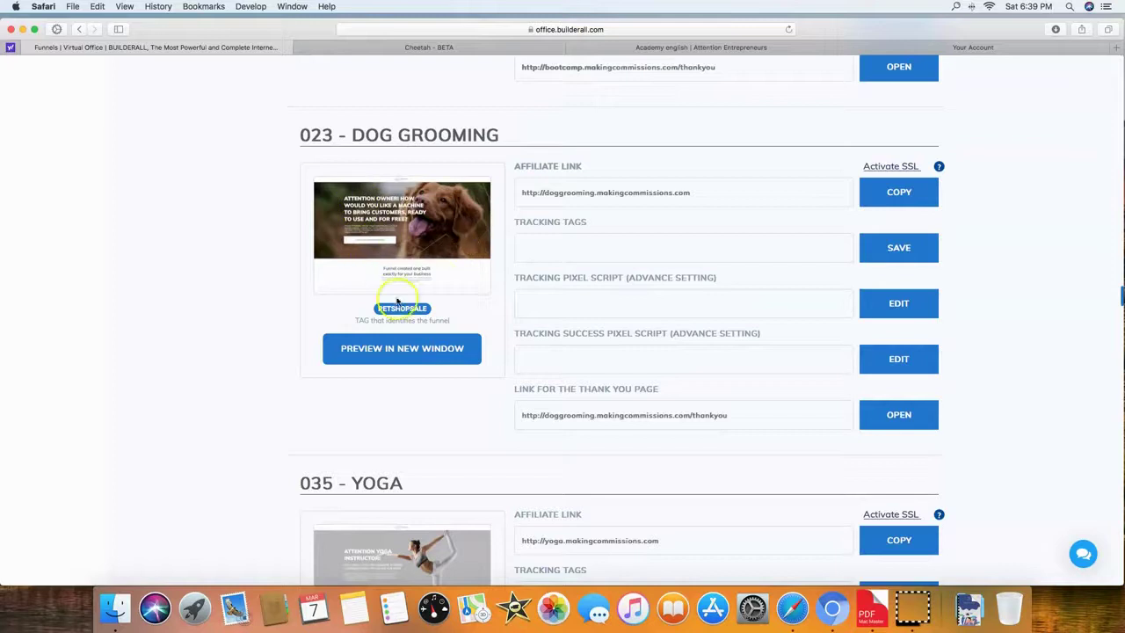
left_click(406, 360)
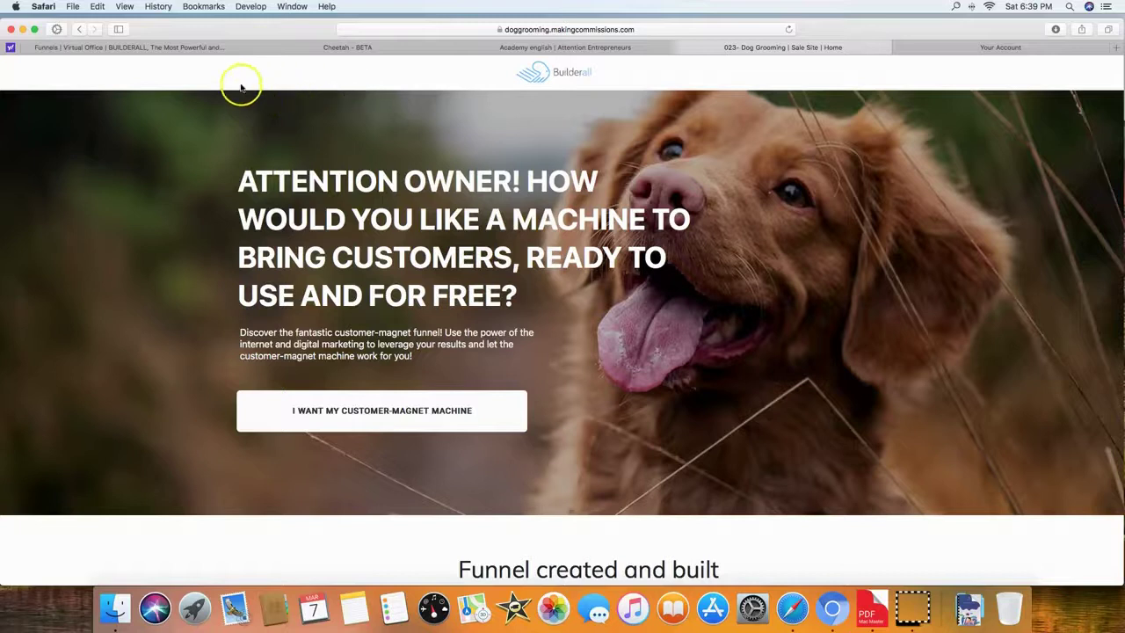
key("super+w")
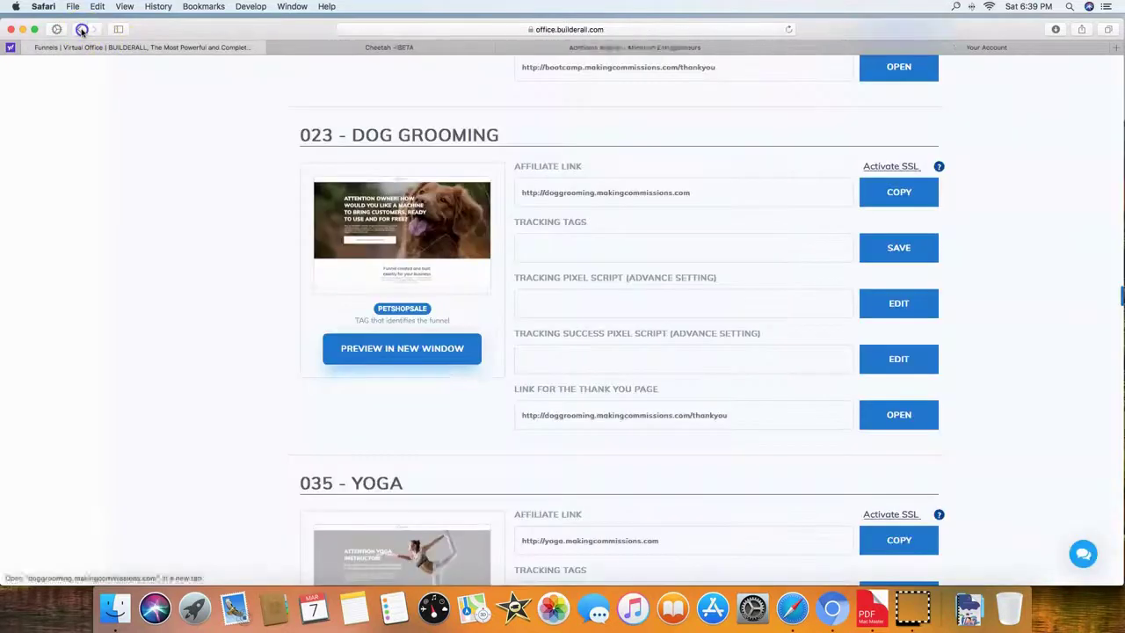
Download the Thermogenic Foods funnel into the Cheetah account and open its site dashboard.
scroll(413, 225, "down", 3)
scroll(423, 231, "down", 10)
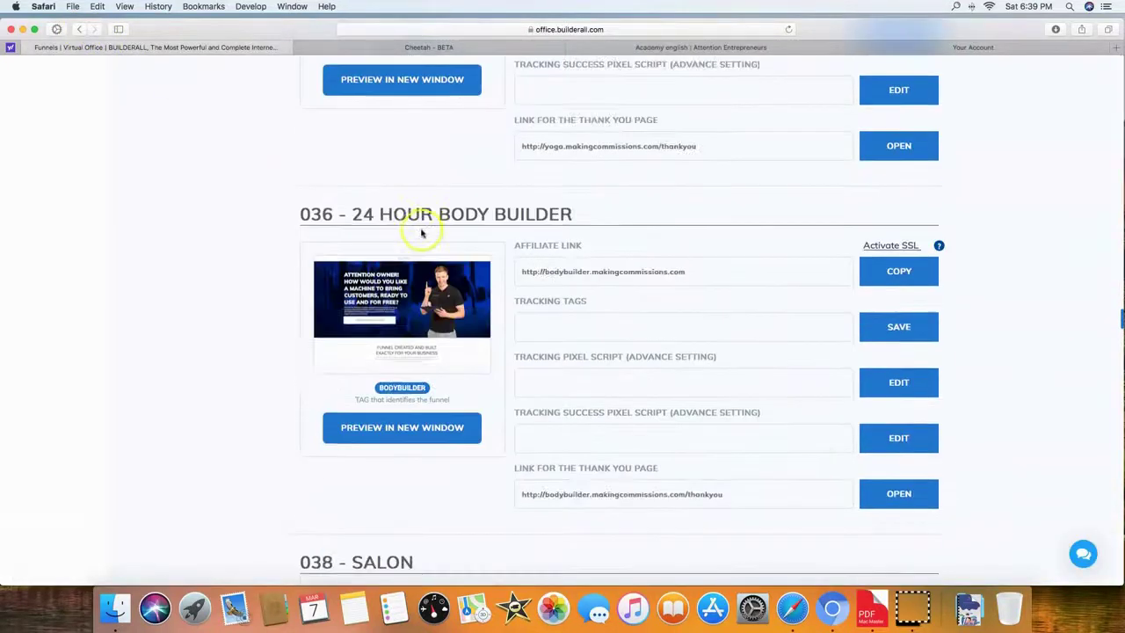
scroll(412, 232, "down", 10)
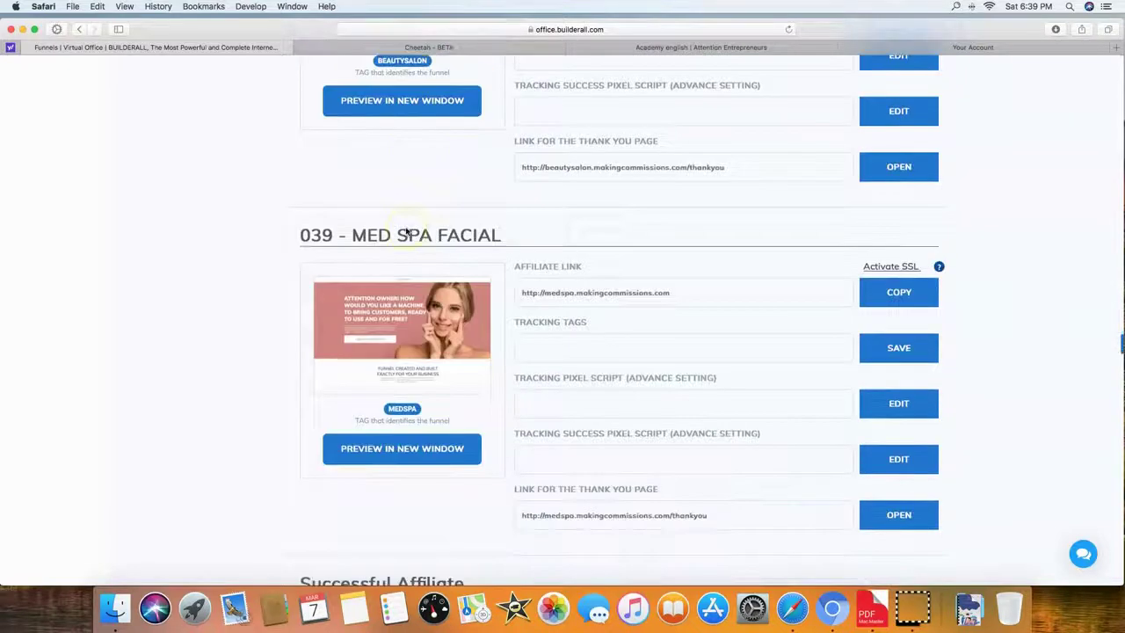
scroll(367, 189, "down", 8)
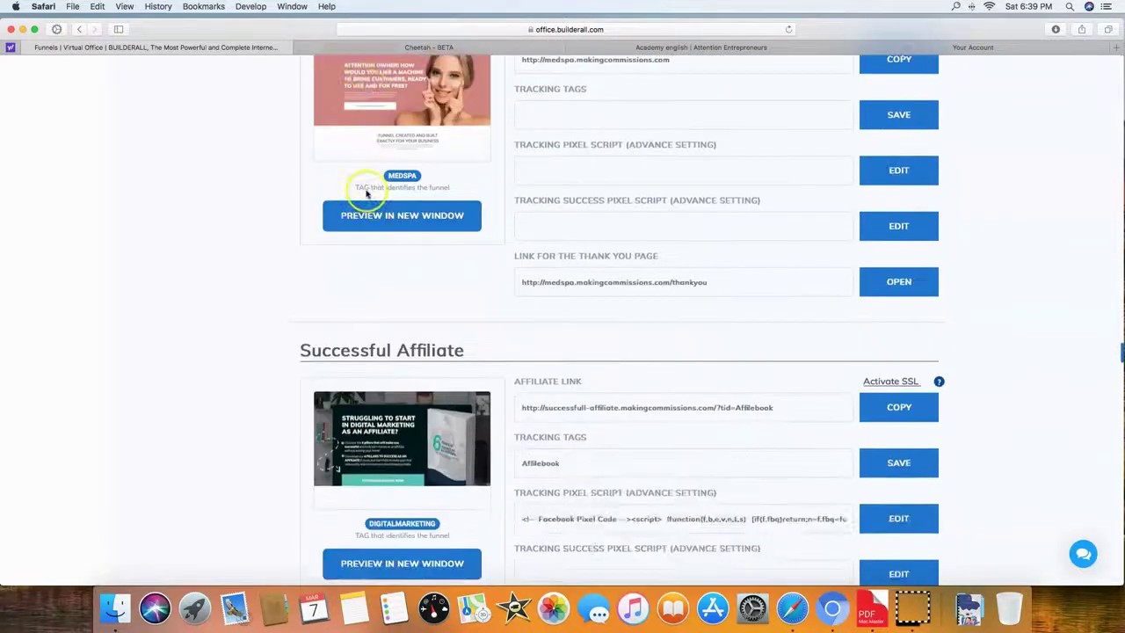
scroll(371, 199, "down", 4)
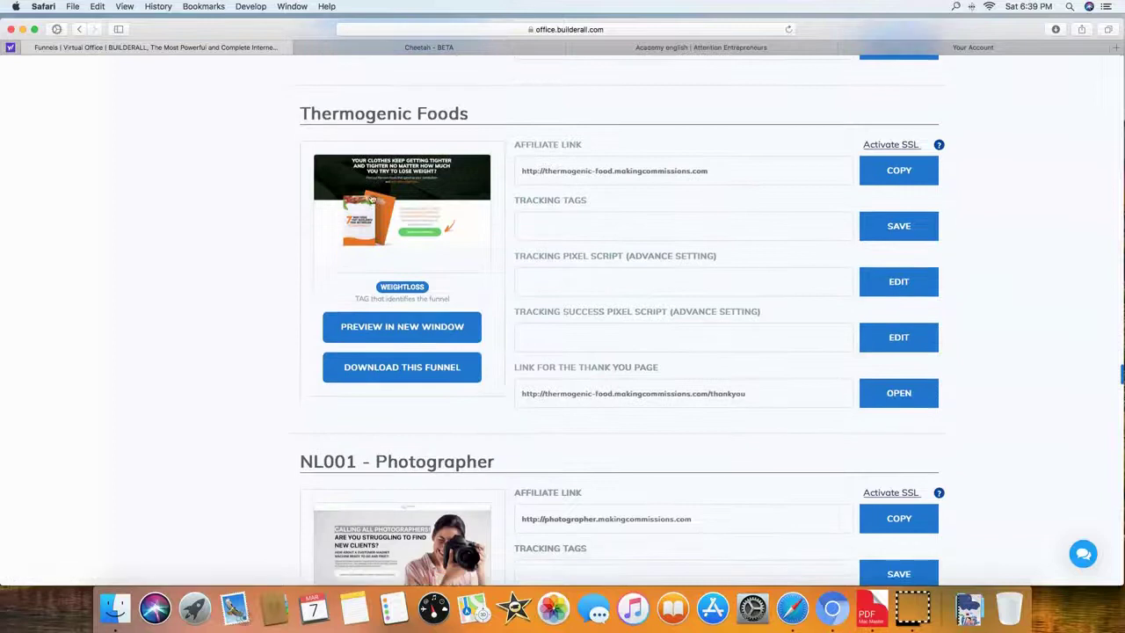
scroll(363, 211, "up", 3)
left_click(405, 243)
scroll(403, 238, "up", 1)
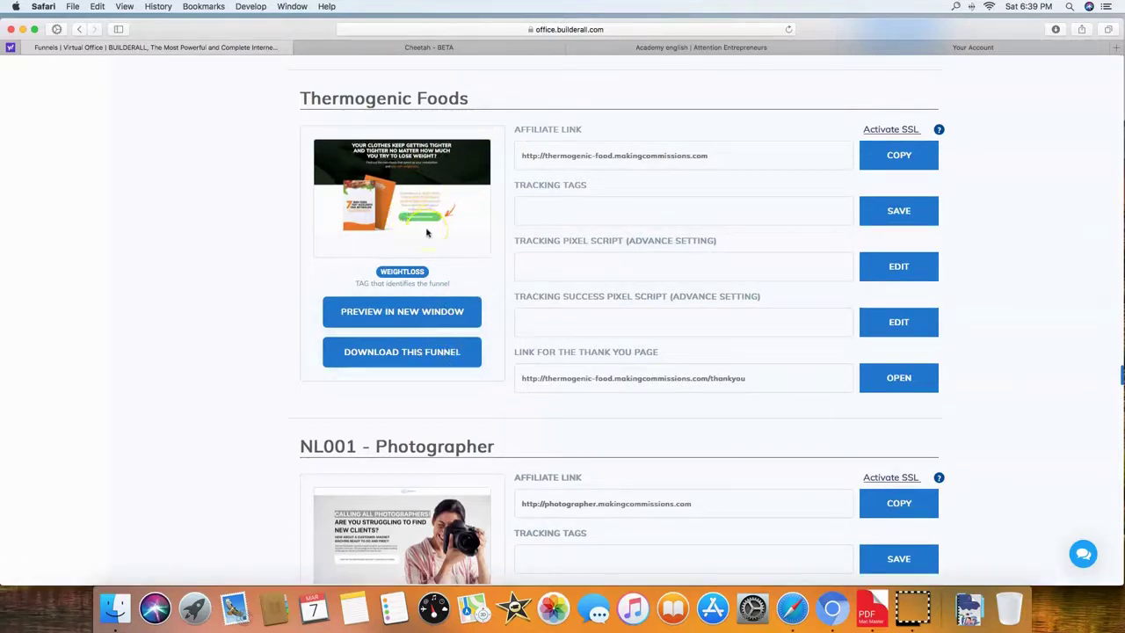
left_click(430, 352)
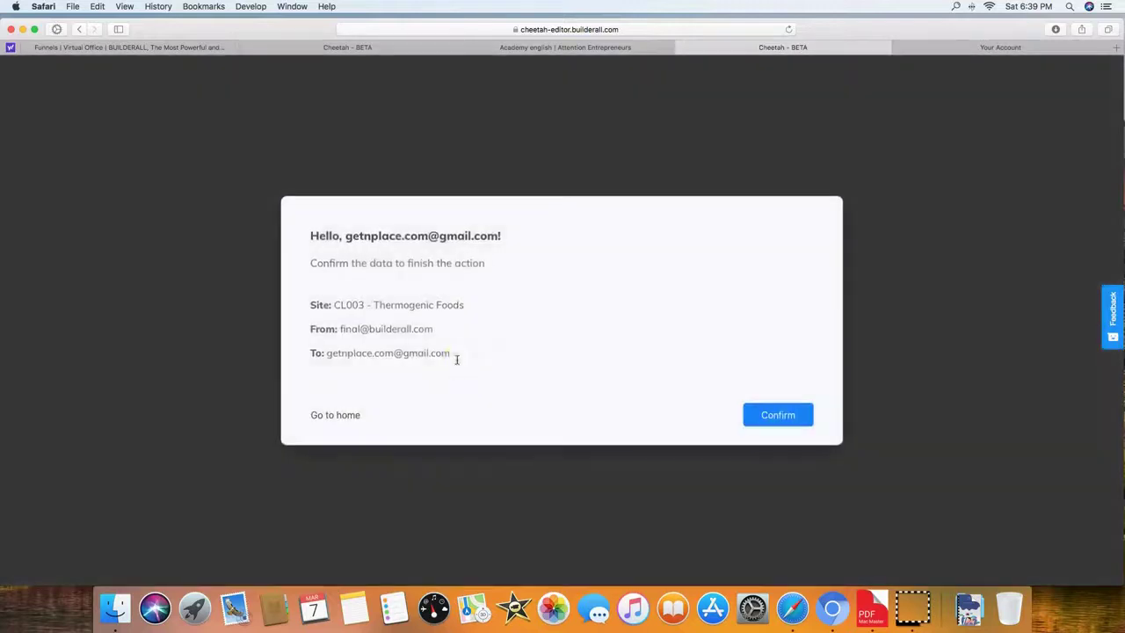
left_click(783, 416)
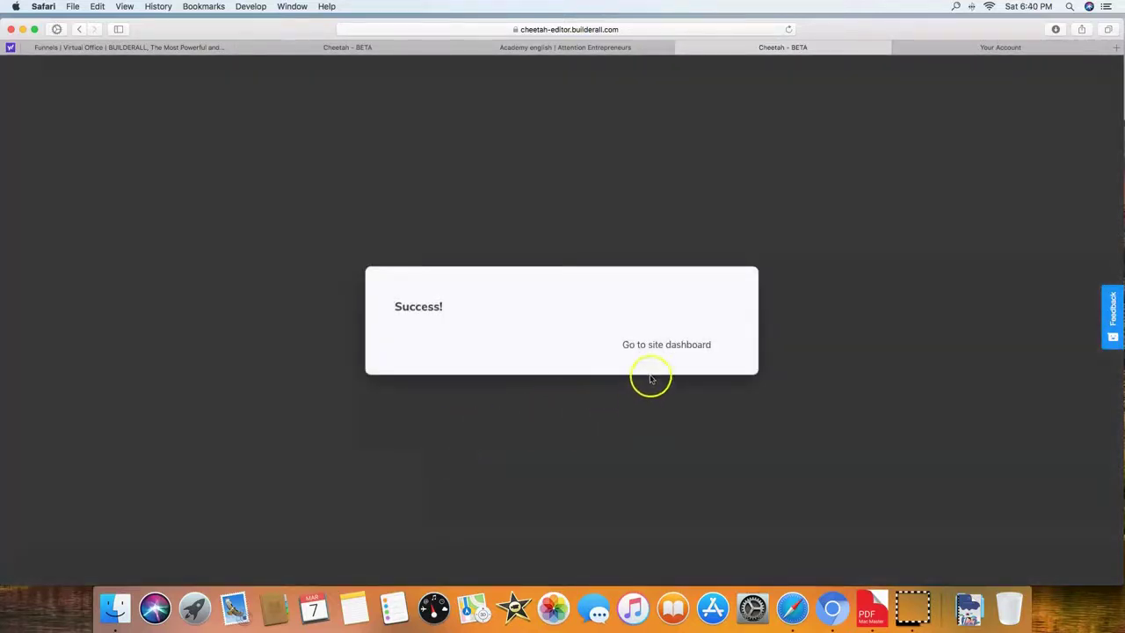
left_click(664, 348)
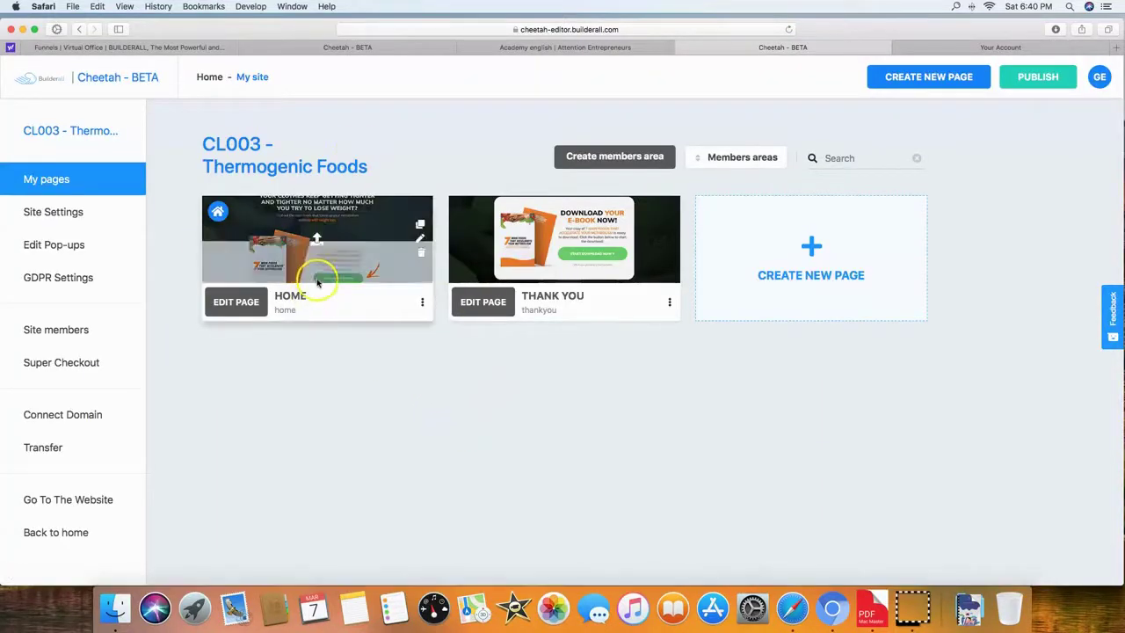
Open the Thermogenic Foods Home page in the editor, review its layout and select the Download E-Book Now button.
left_click(236, 303)
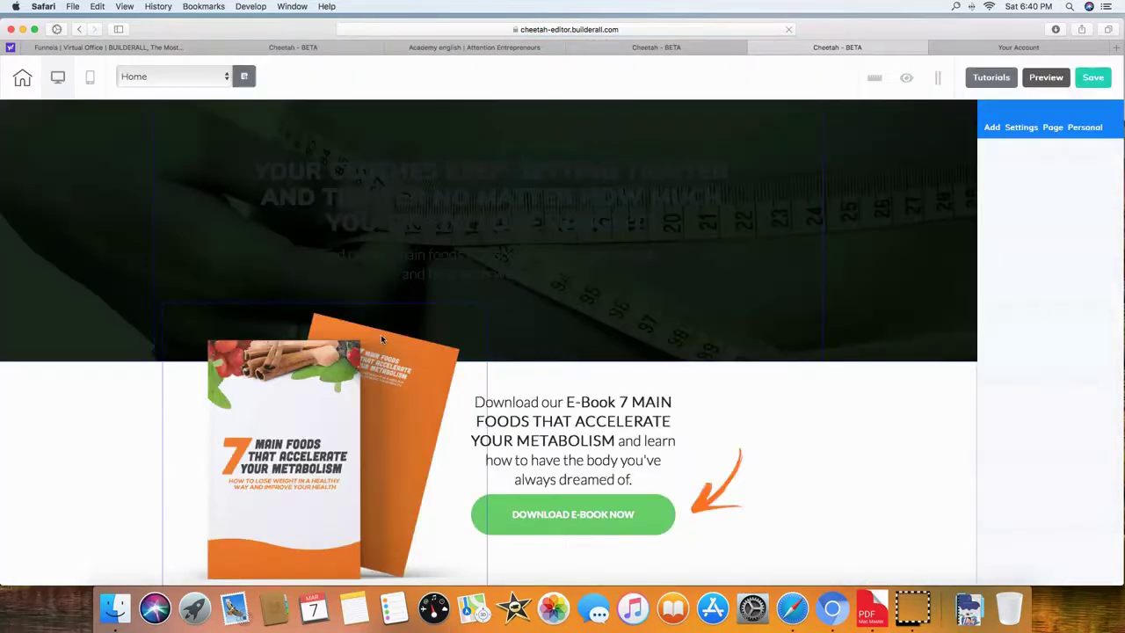
scroll(634, 418, "down", 2)
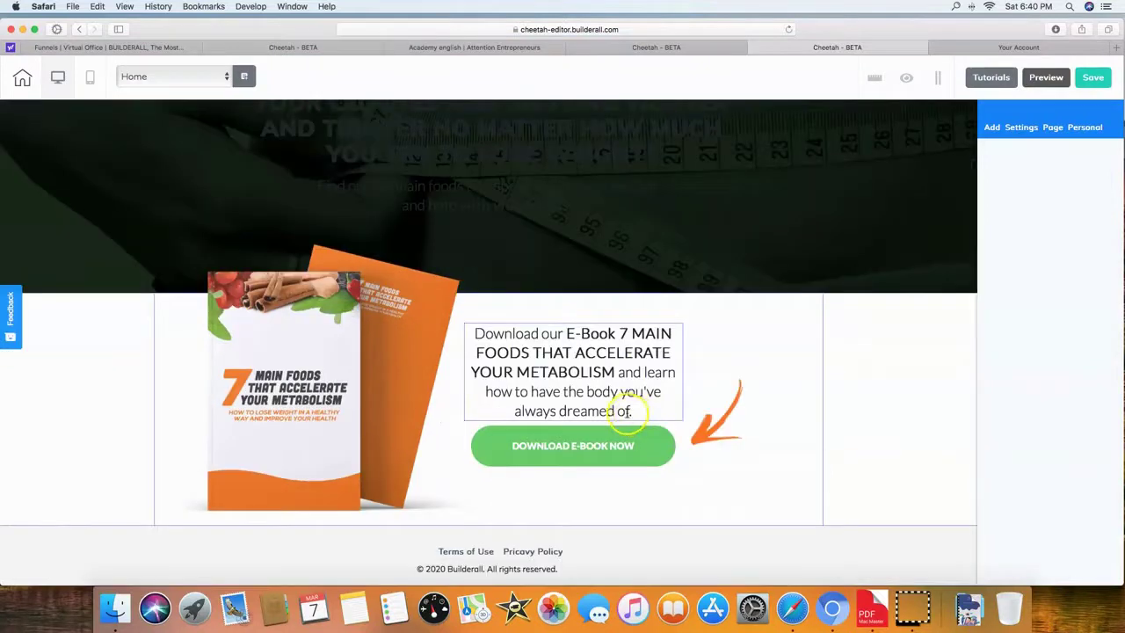
scroll(616, 440, "up", 2)
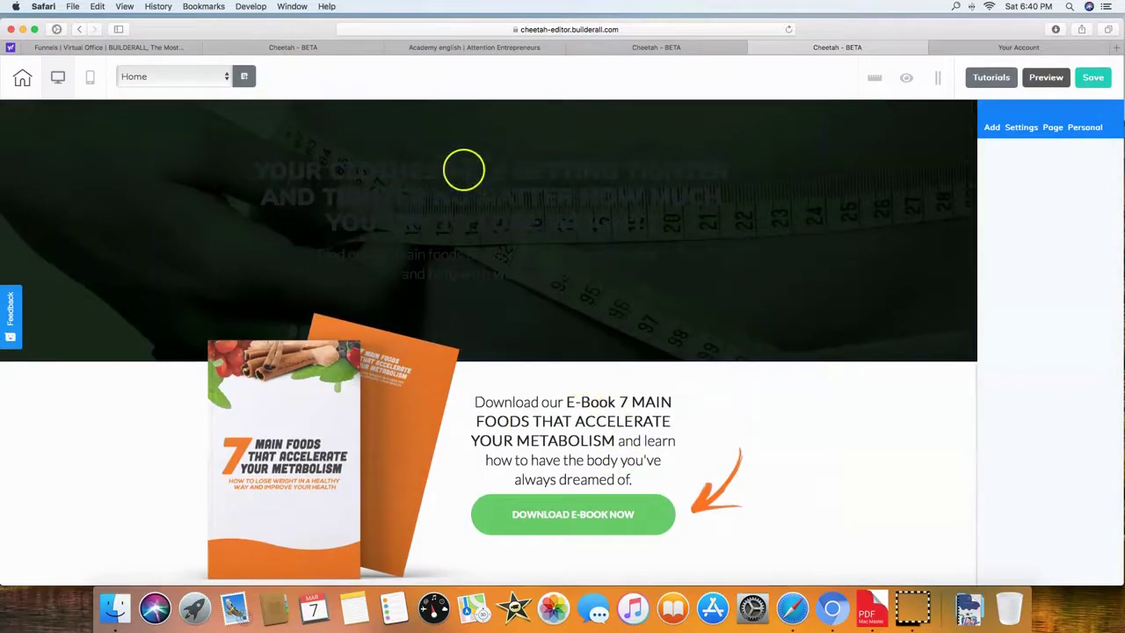
scroll(457, 246, "down", 2)
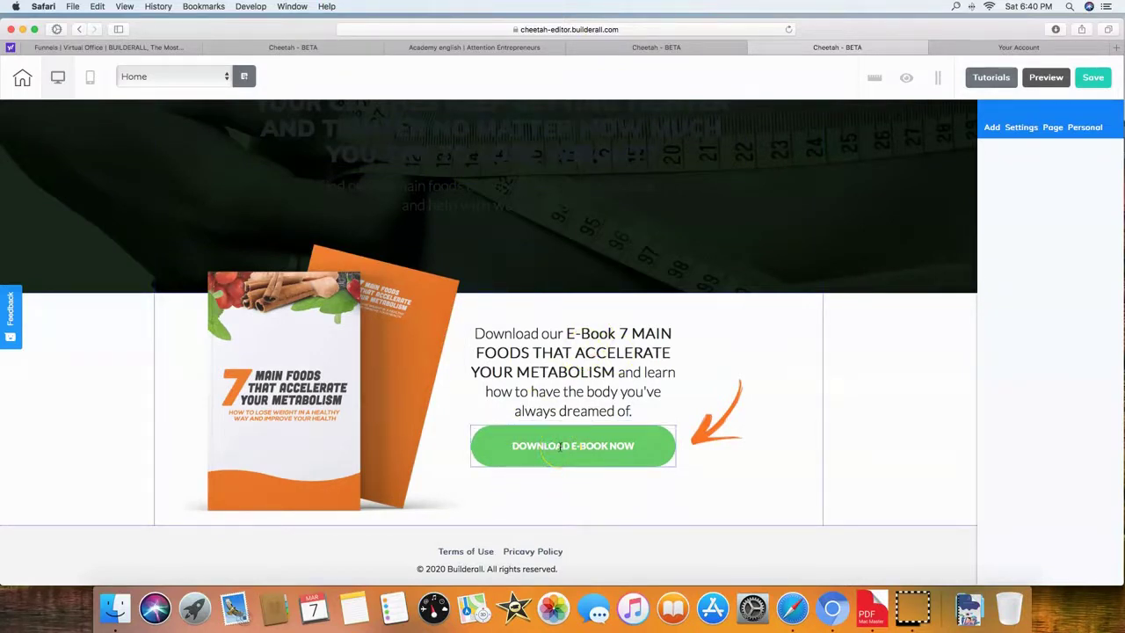
left_click(577, 445)
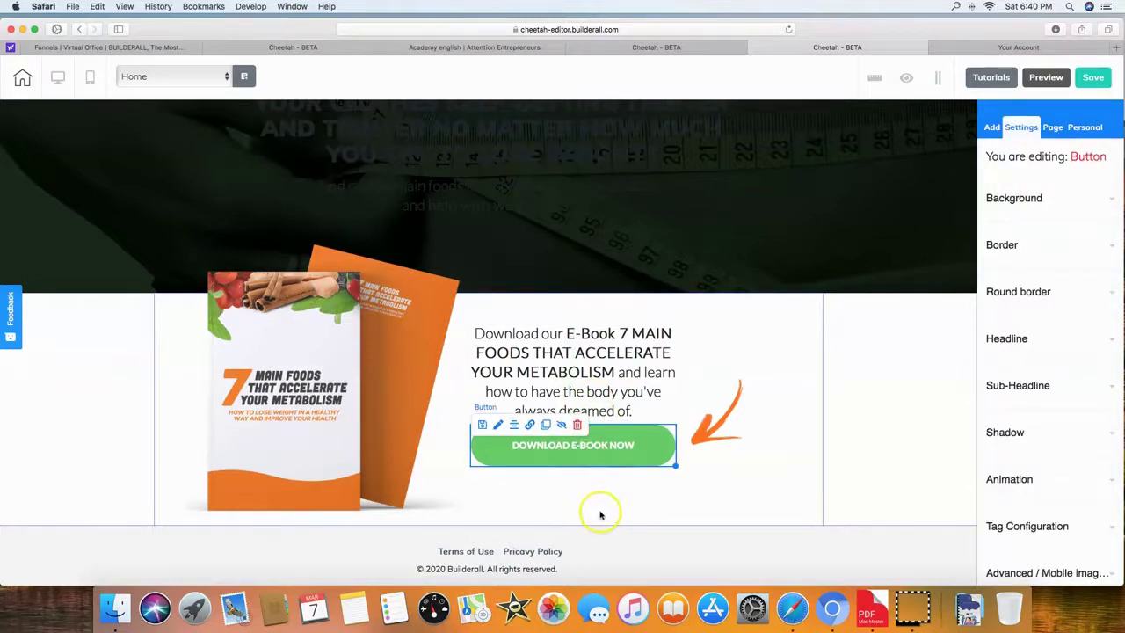
Open the site's Thank You page in the editor and review it down to the footer.
left_click(79, 29)
left_click(486, 300)
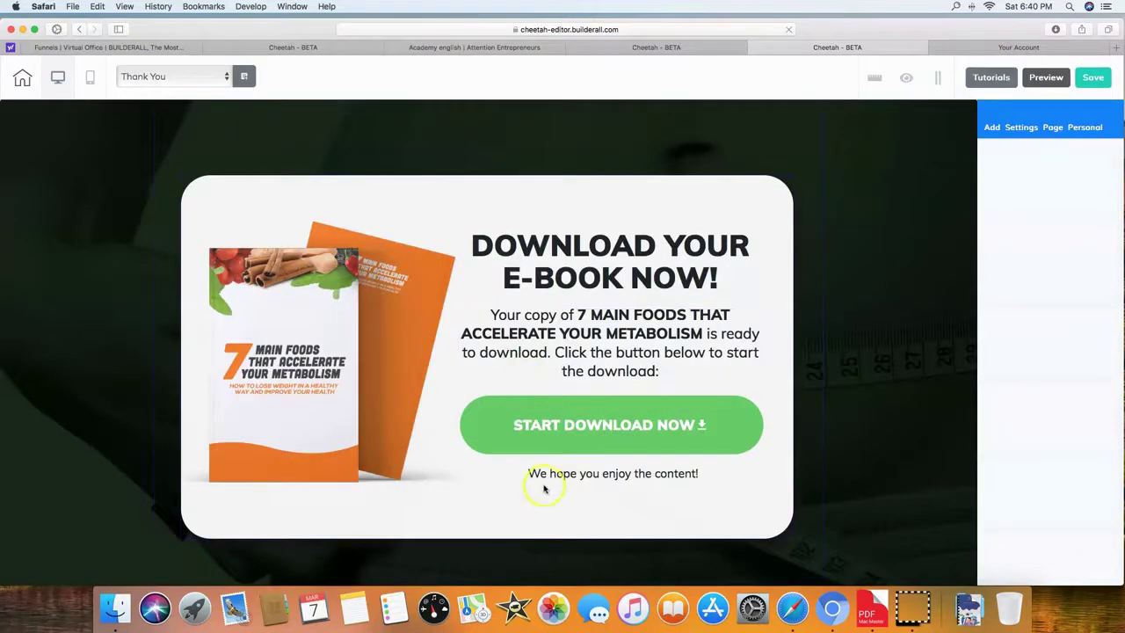
scroll(545, 490, "down", 3)
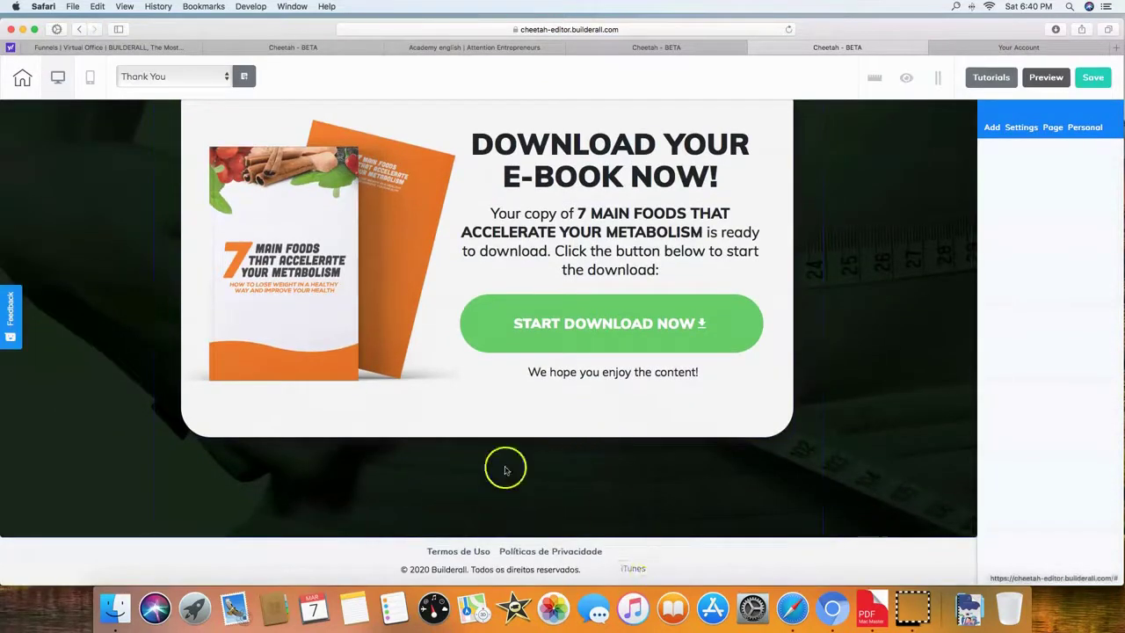
Review the panels and elements that can be added to the Thank You page and expand the Button element designs.
left_click(993, 128)
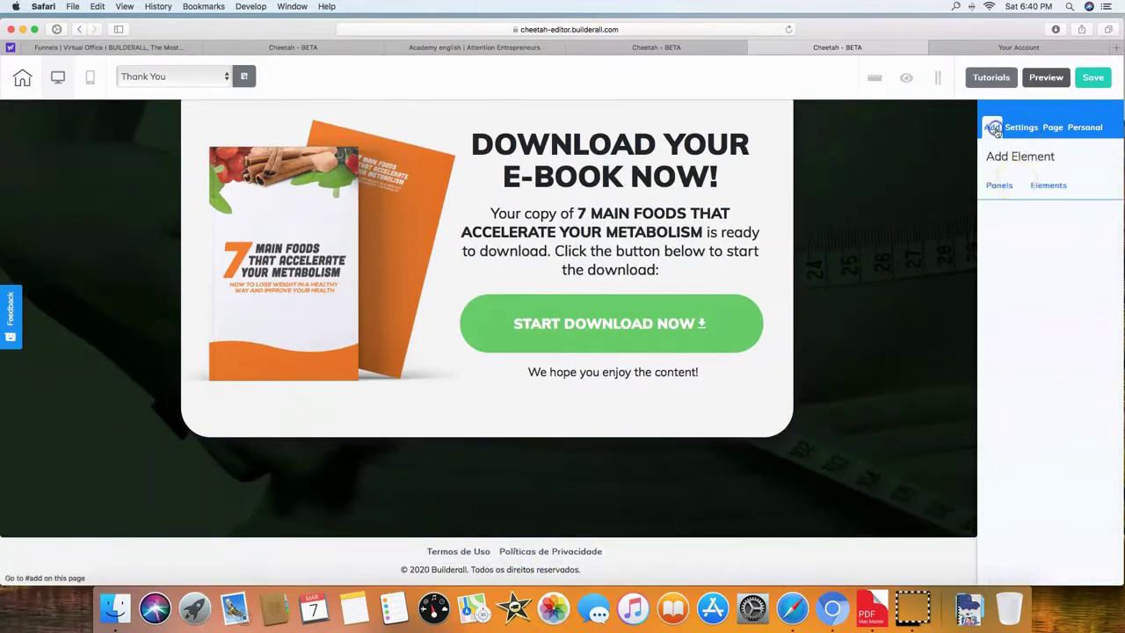
left_click(1000, 185)
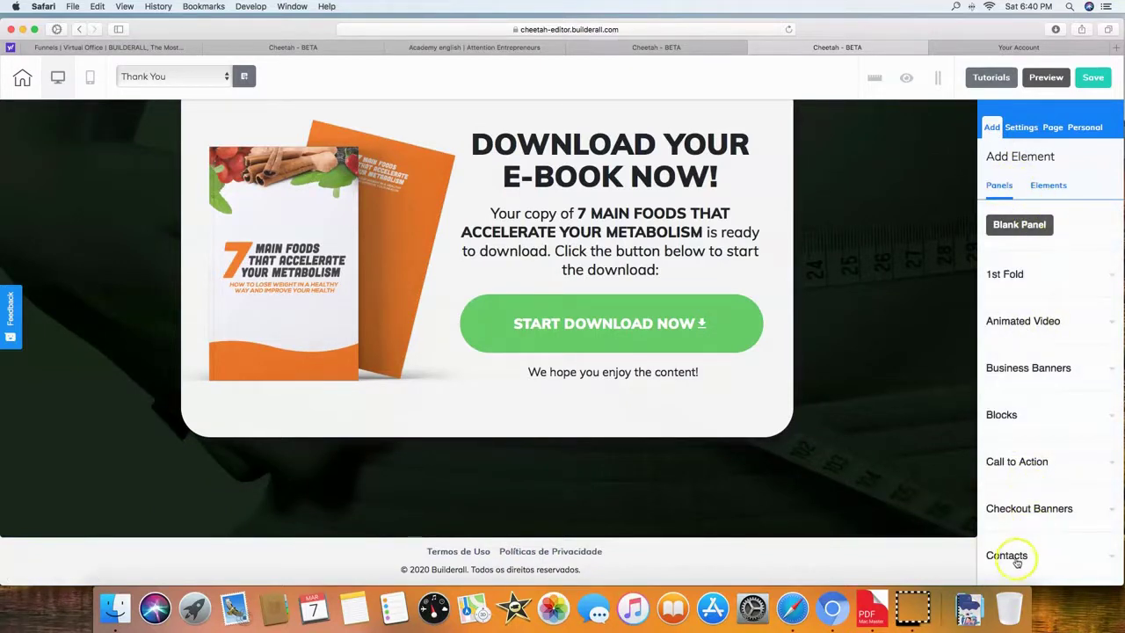
left_click(1043, 185)
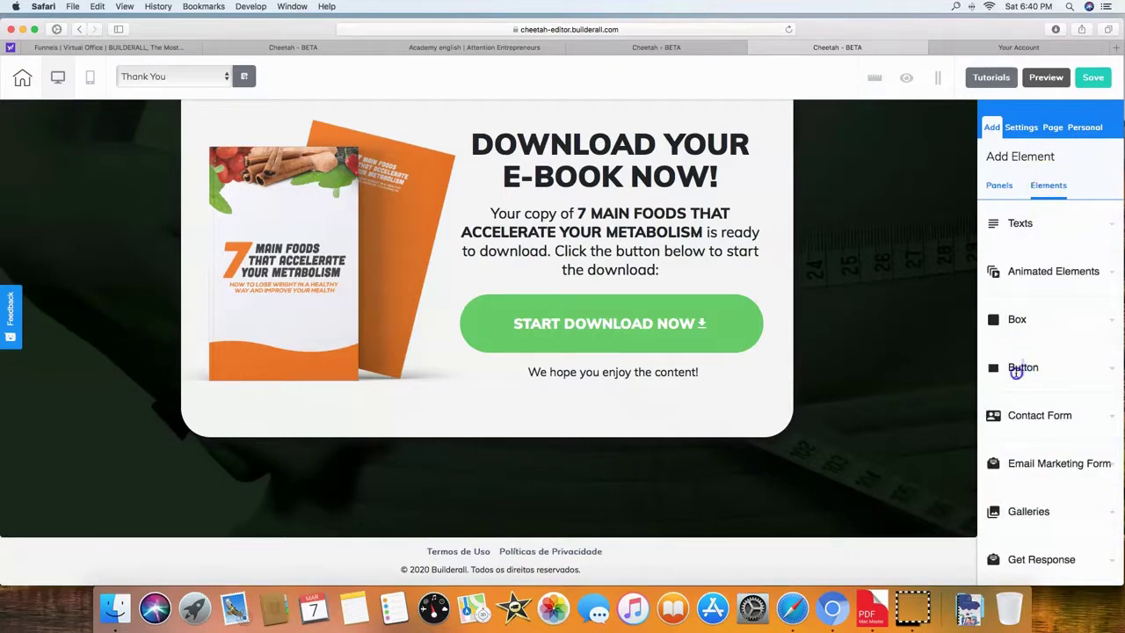
left_click(1017, 372)
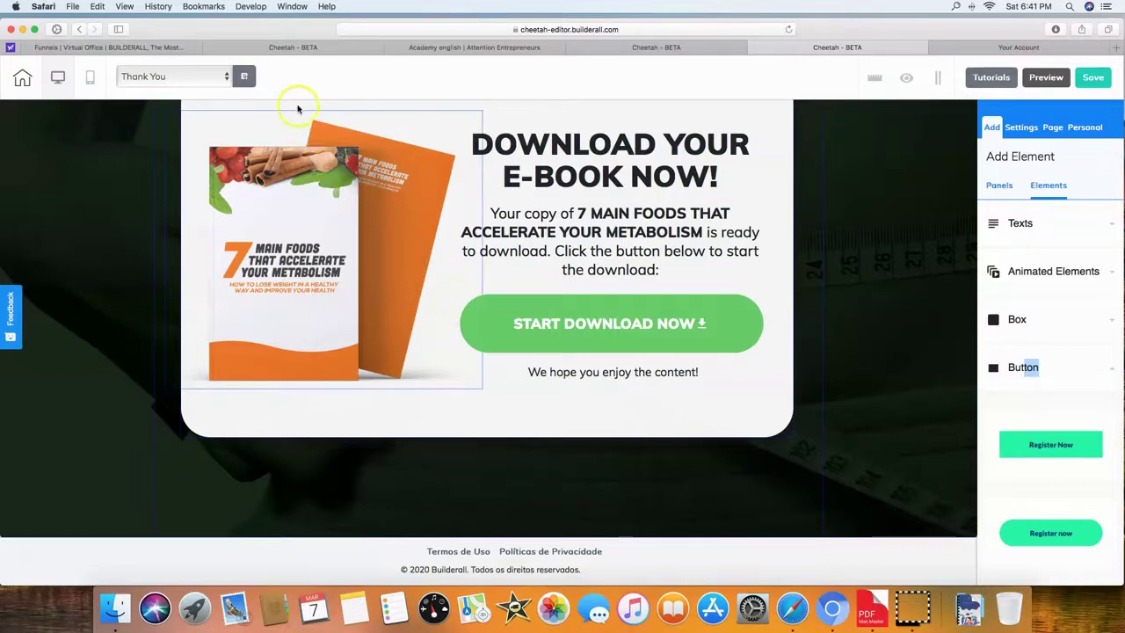
Return to the Virtual Office funnels list and browse past NL001 - Photographer to the CL001 - Video Creation funnel.
left_click(498, 53)
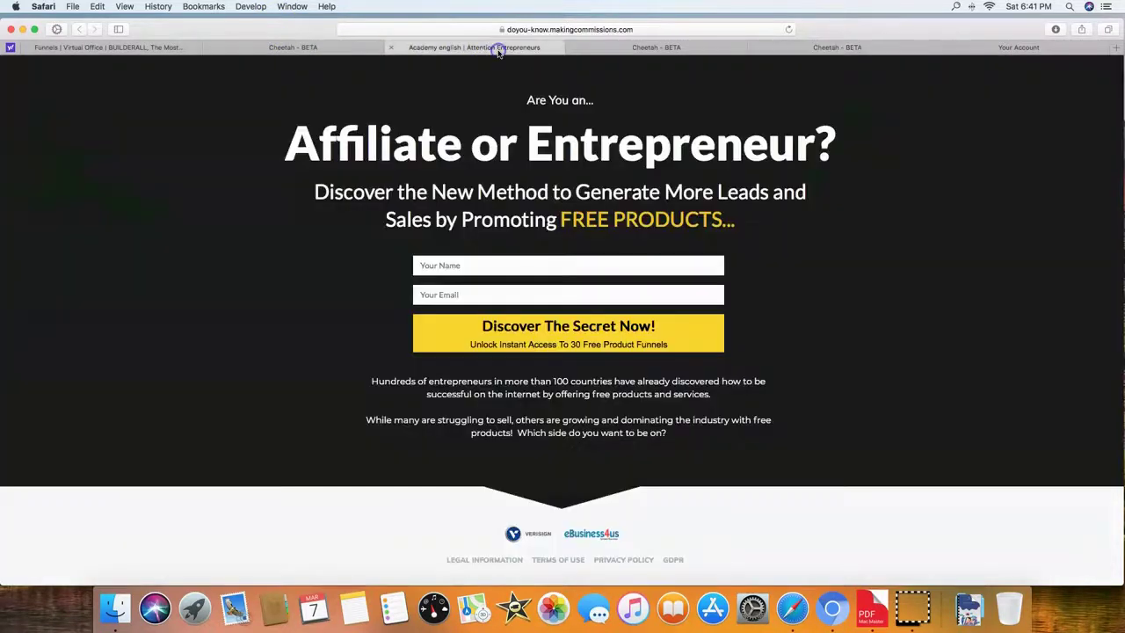
left_click(318, 50)
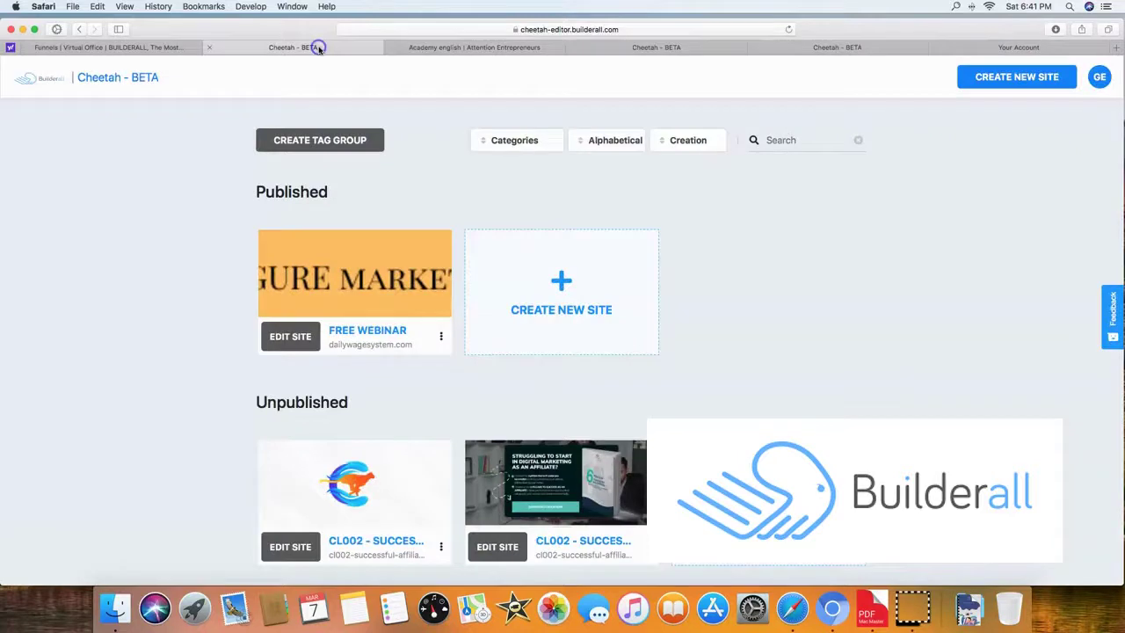
left_click(168, 47)
scroll(500, 268, "down", 3)
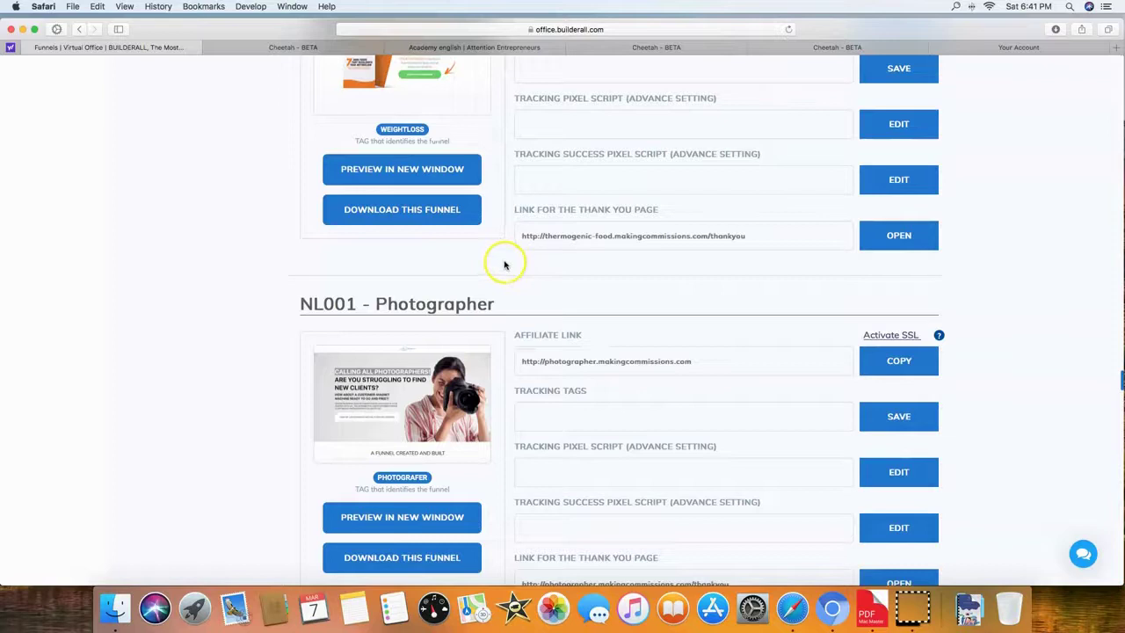
scroll(492, 253, "down", 3)
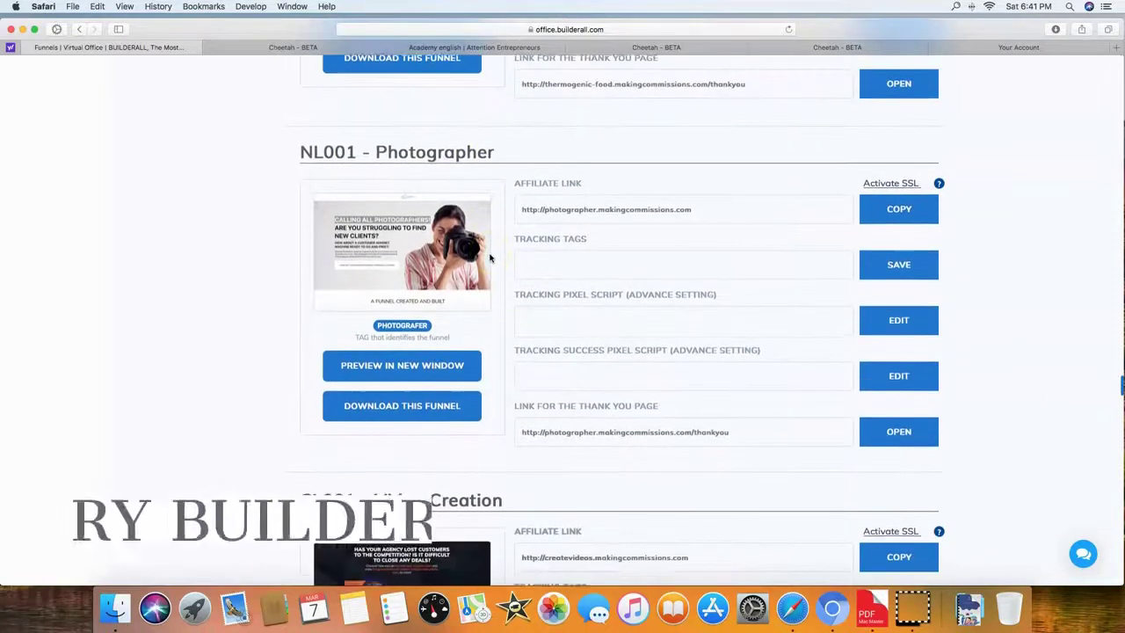
scroll(490, 257, "down", 5)
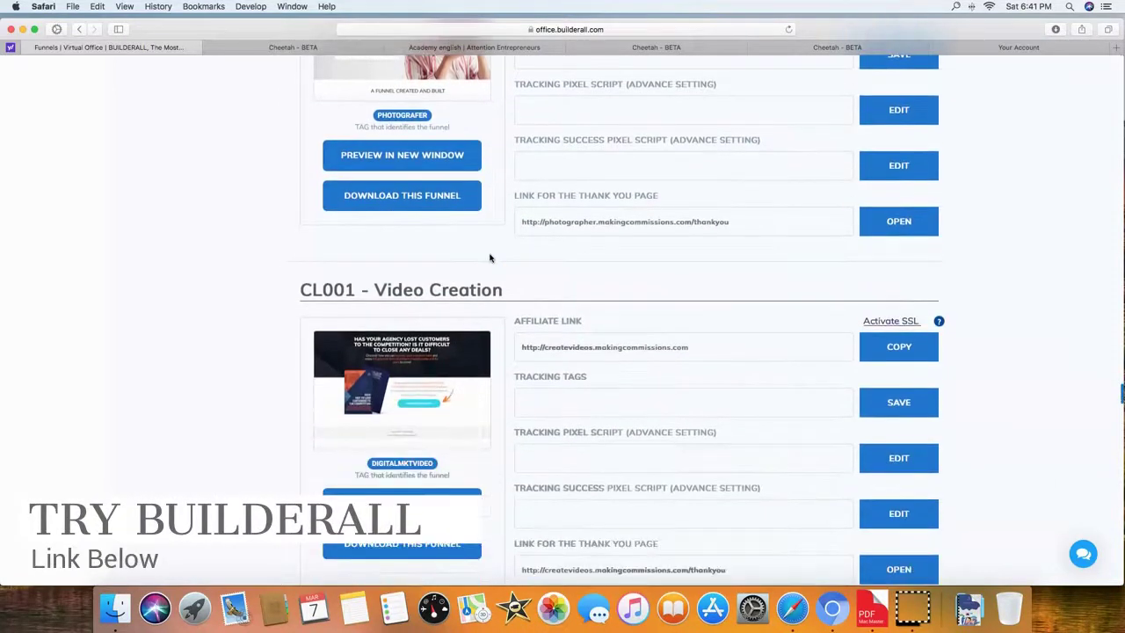
scroll(492, 259, "down", 2)
scroll(506, 265, "down", 1)
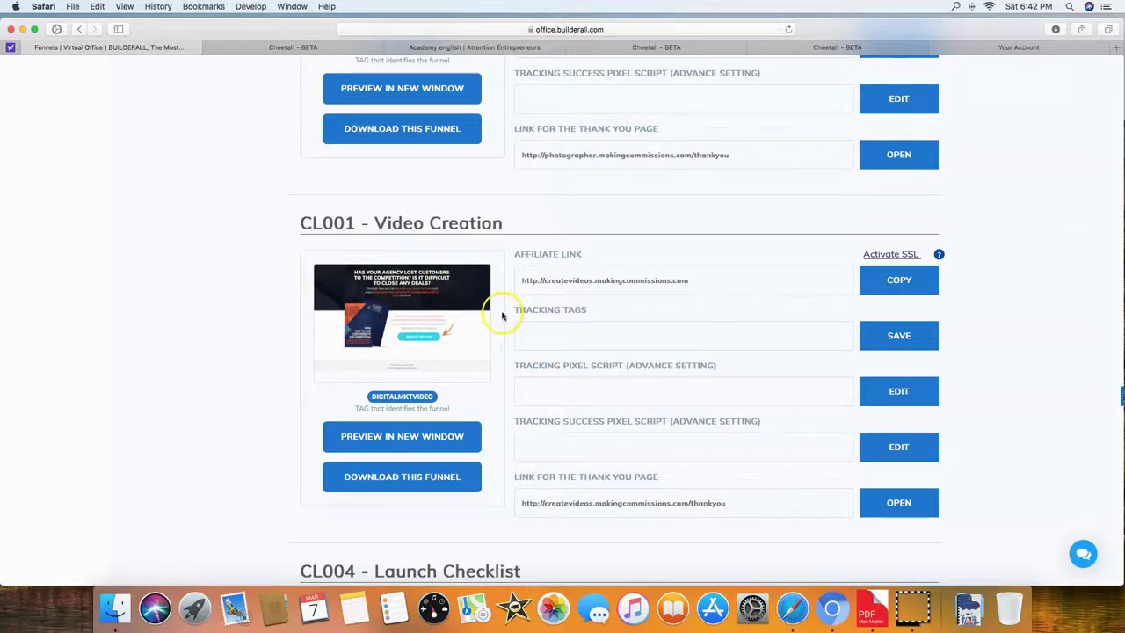
scroll(501, 316, "down", 1)
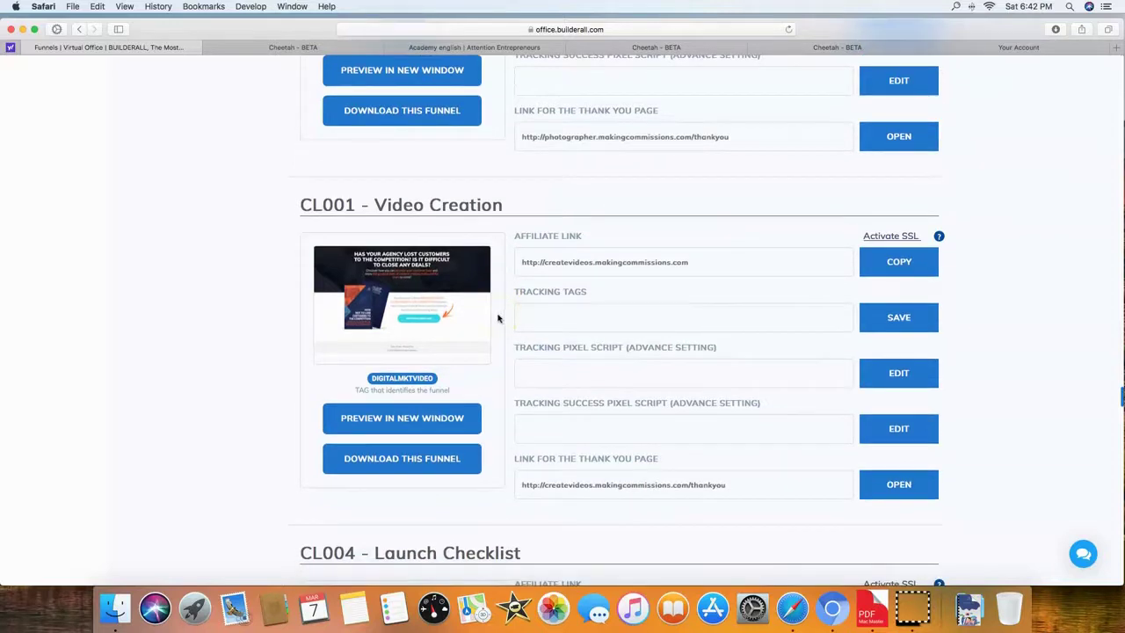